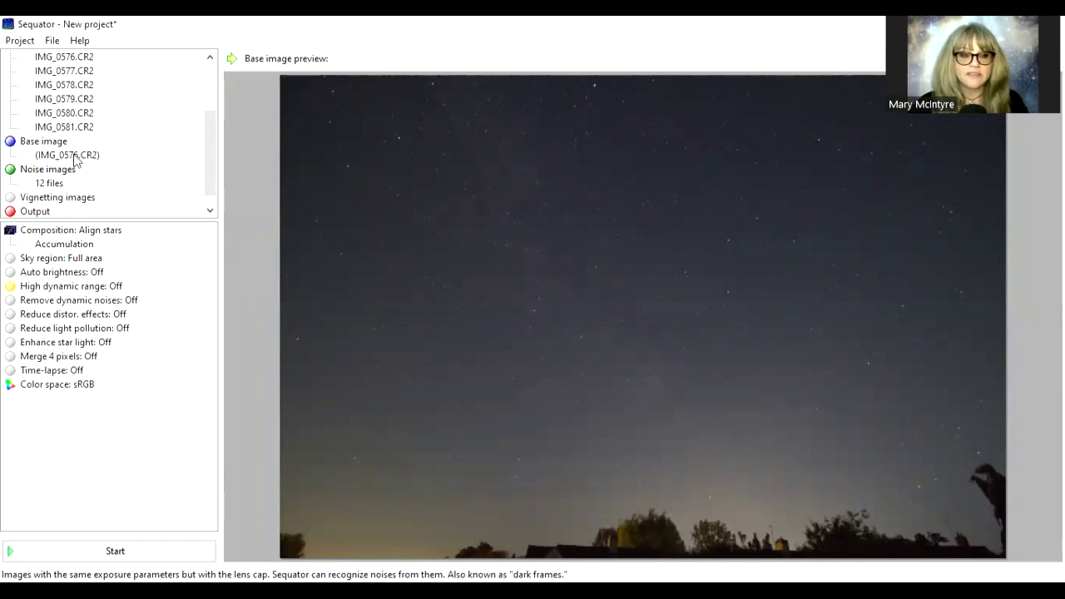
Step: Reveal the base image's full path and bring up the Align stars / Accumulation composition options
click(73, 156)
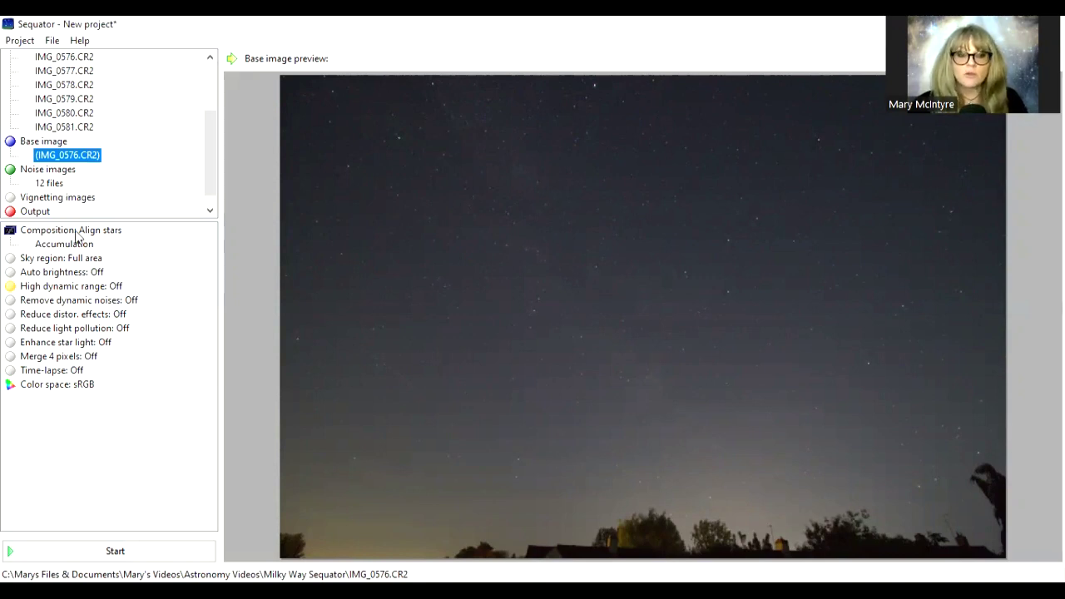
click(78, 235)
click(90, 246)
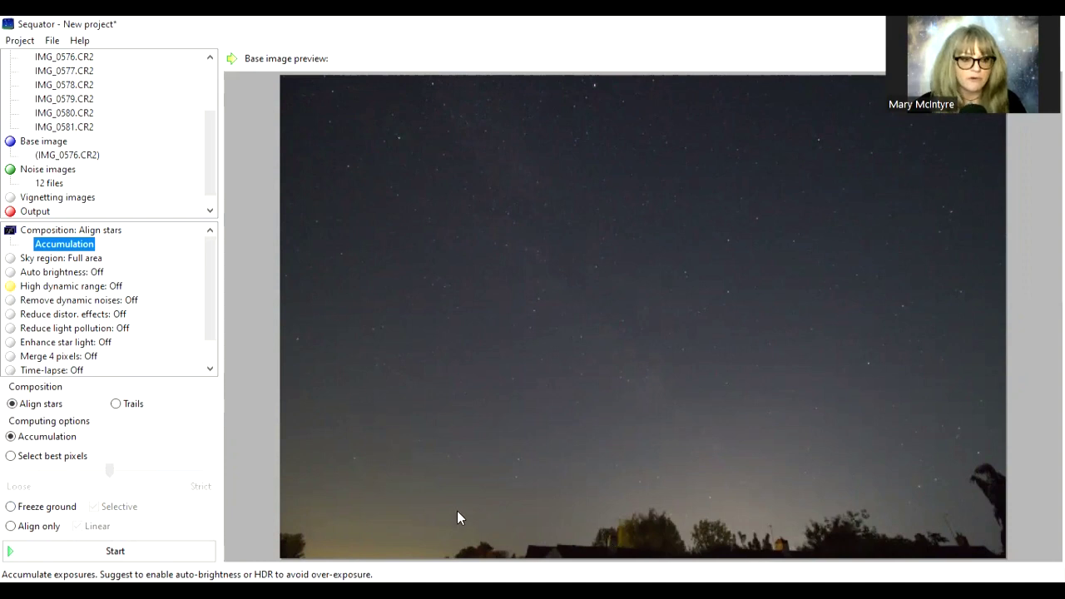
Step: Switch composition to Freeze ground and bring up the Sky region: Full area settings
click(10, 507)
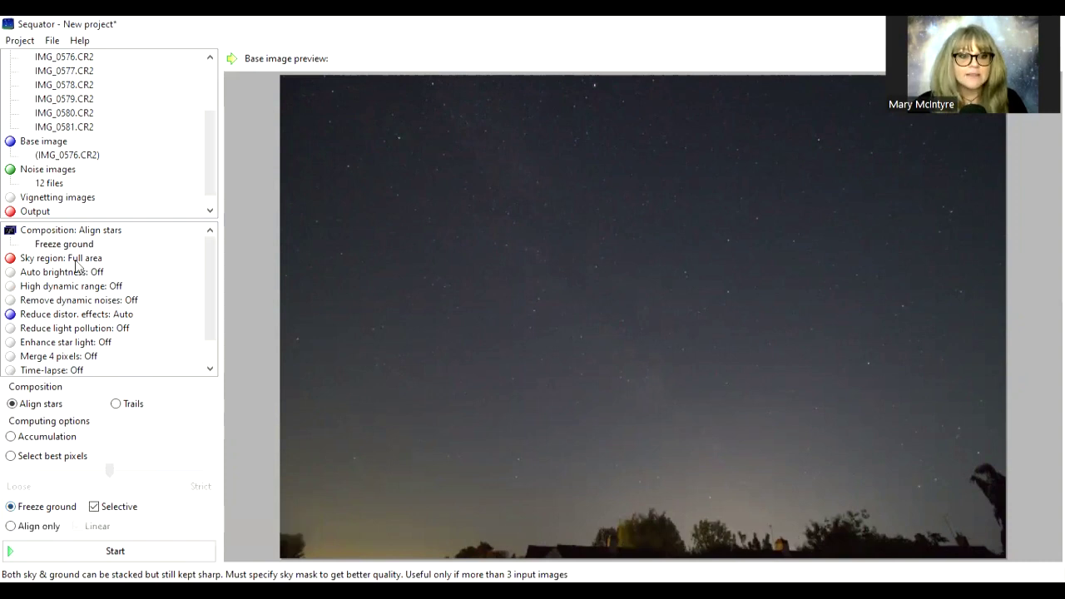
click(50, 264)
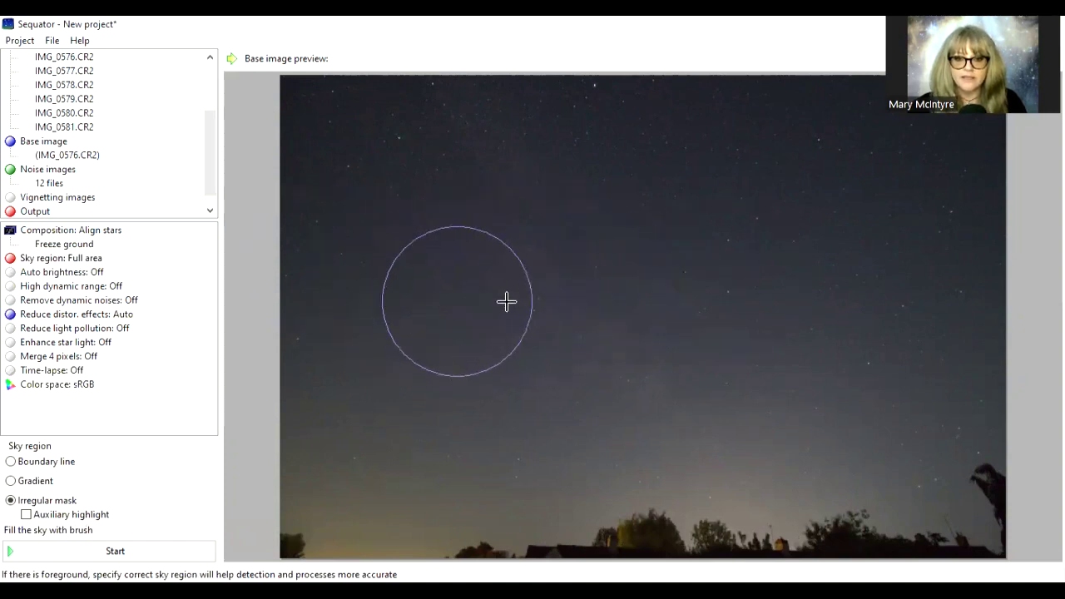
Step: Resize the brush and paint the sky across the top and right side, refining the tree-line edge
scroll(499, 269, down, 4)
scroll(501, 270, up, 4)
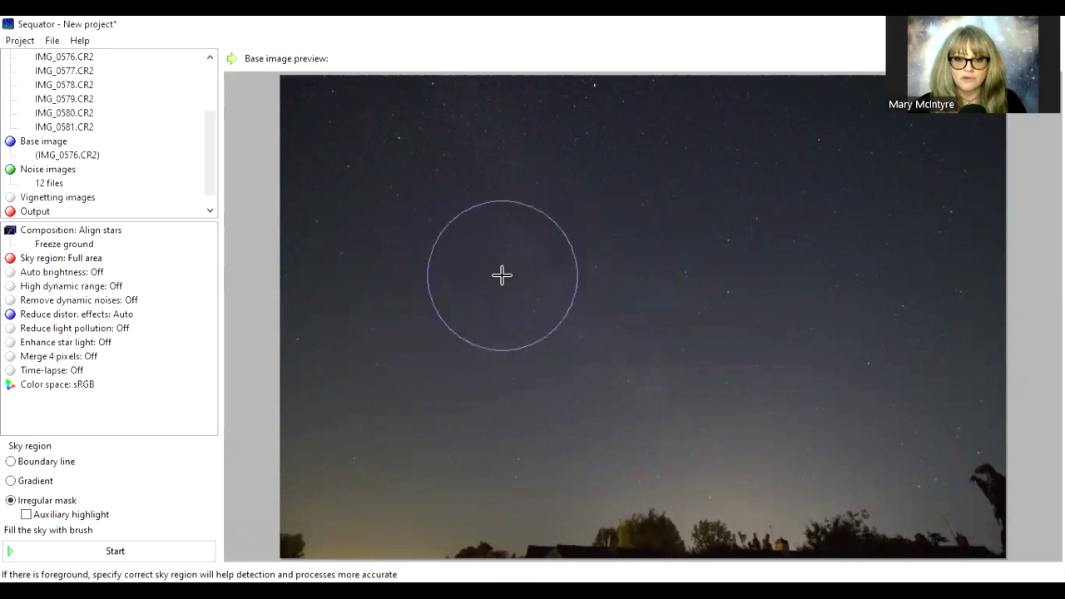
scroll(499, 288, down, 4)
scroll(499, 289, up, 2)
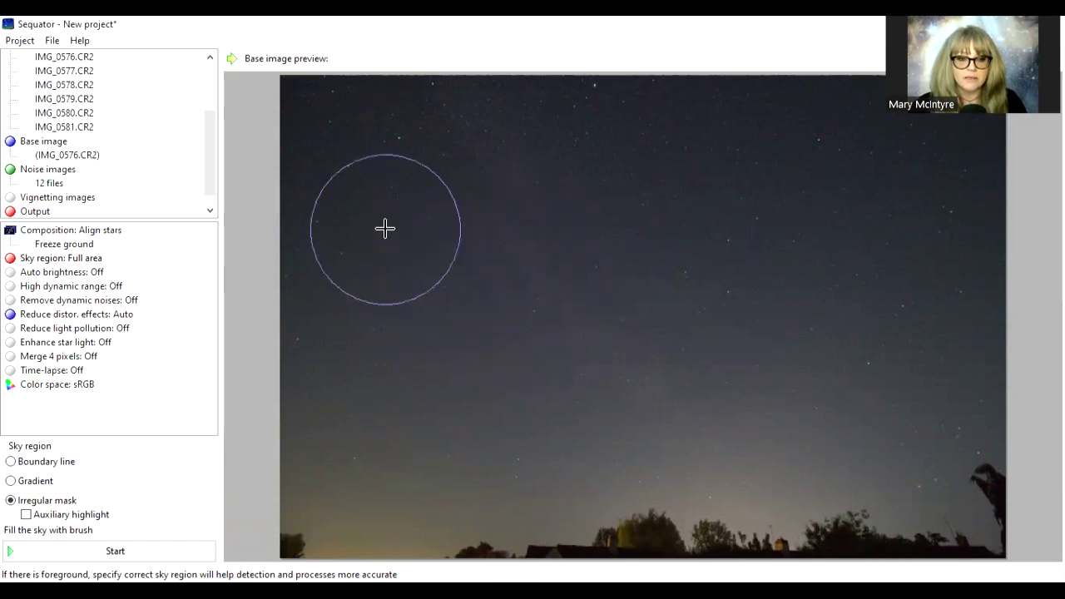
click(316, 114)
mouse_move(501, 133)
mouse_down()
mouse_move(554, 122)
mouse_move(414, 113)
mouse_move(863, 117)
mouse_move(771, 148)
mouse_move(426, 176)
mouse_move(303, 221)
mouse_move(965, 269)
mouse_move(901, 239)
mouse_up()
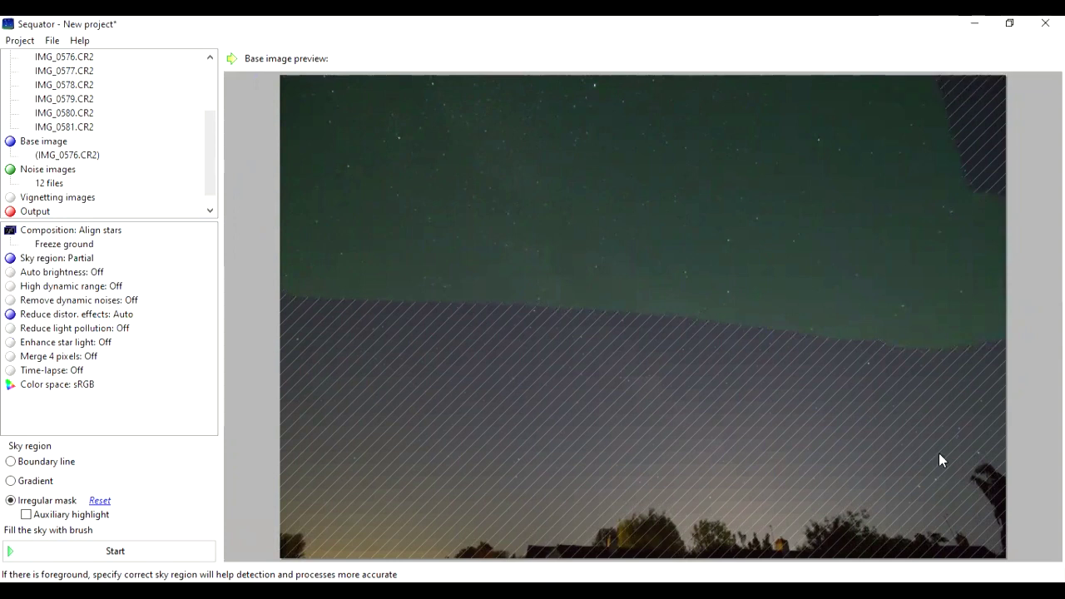
mouse_move(933, 145)
mouse_down()
mouse_move(956, 185)
mouse_move(951, 386)
mouse_move(613, 336)
mouse_move(371, 325)
mouse_move(334, 354)
mouse_move(317, 422)
mouse_move(803, 420)
mouse_up()
scroll(803, 420, down, 5)
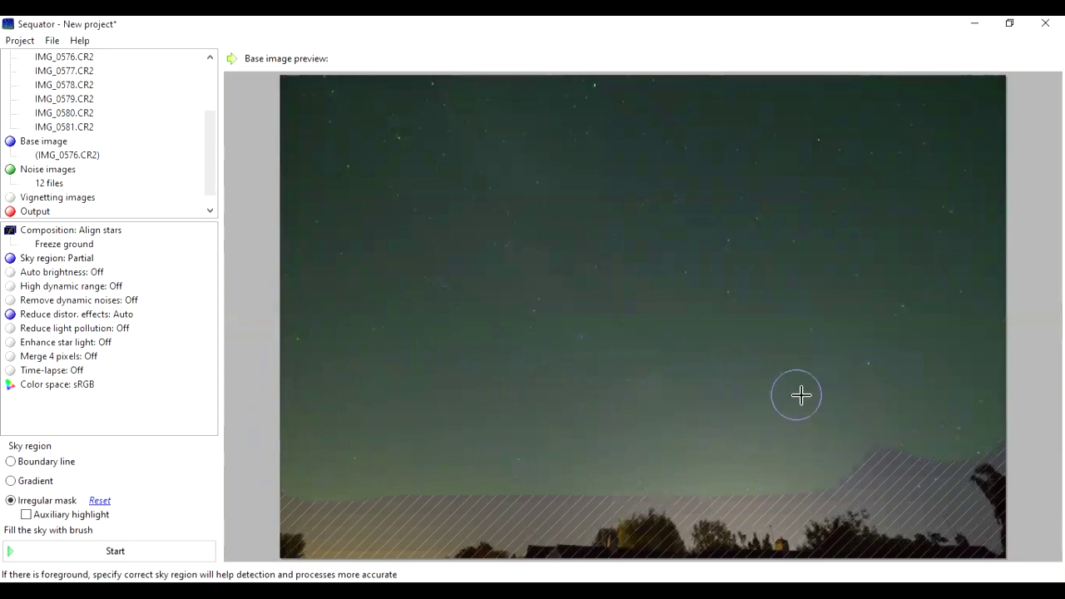
mouse_move(850, 436)
mouse_down()
mouse_move(895, 455)
mouse_move(860, 461)
mouse_move(940, 464)
mouse_move(956, 450)
mouse_move(934, 473)
mouse_move(880, 483)
mouse_move(650, 474)
mouse_move(551, 488)
mouse_move(301, 487)
mouse_move(584, 486)
mouse_move(714, 448)
mouse_up()
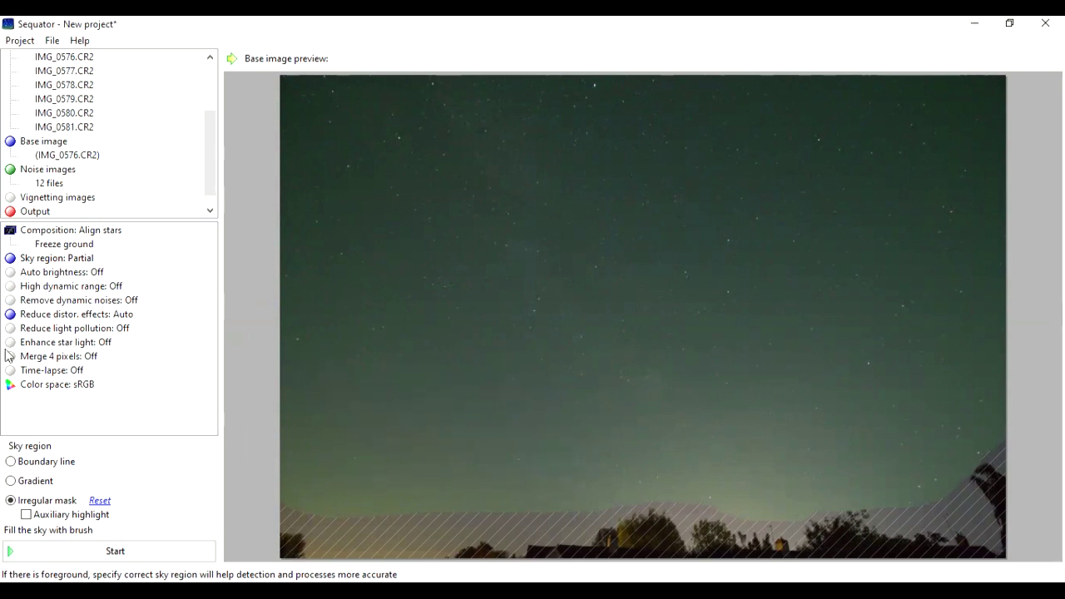
Step: Enable Uneven light-pollution reduction, test the Strength slider, and keep Intelligently-aggressive checked
double_click(67, 328)
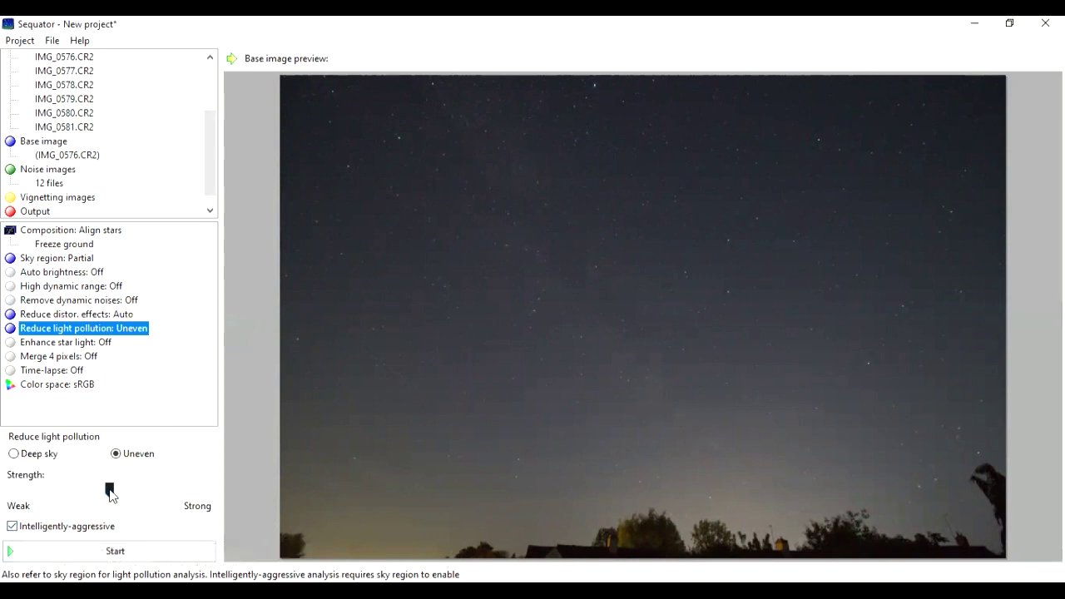
click(109, 490)
click(12, 526)
mouse_move(116, 491)
mouse_down()
mouse_move(153, 492)
mouse_move(62, 488)
mouse_move(112, 493)
mouse_up()
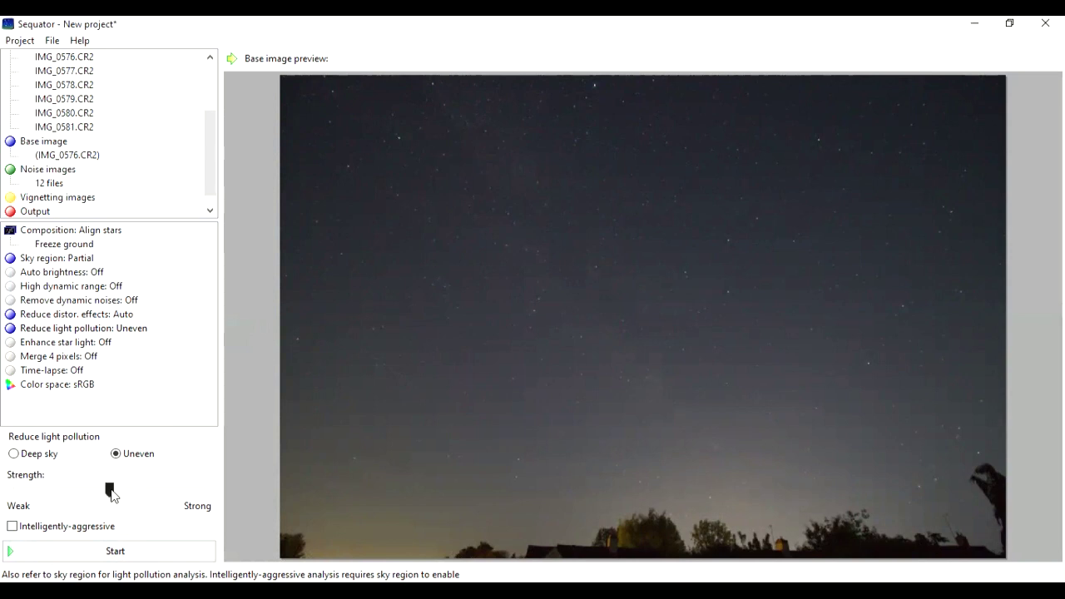
click(11, 528)
Step: Save the output as TIFF 'Milky Way 11 image stack' in the Milky Way Sequator folder
click(48, 212)
double_click(48, 212)
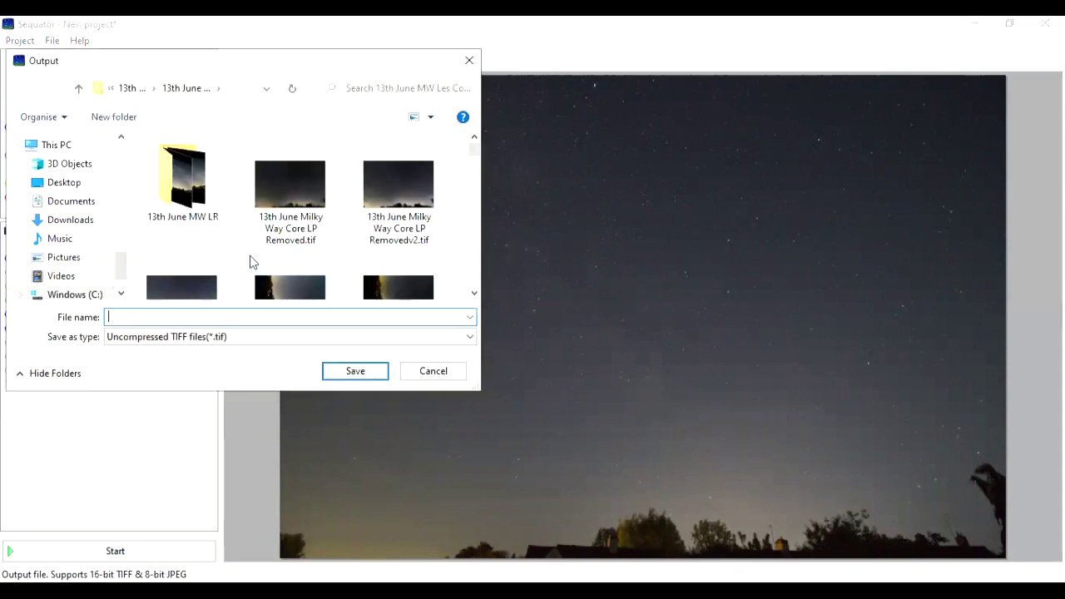
click(72, 184)
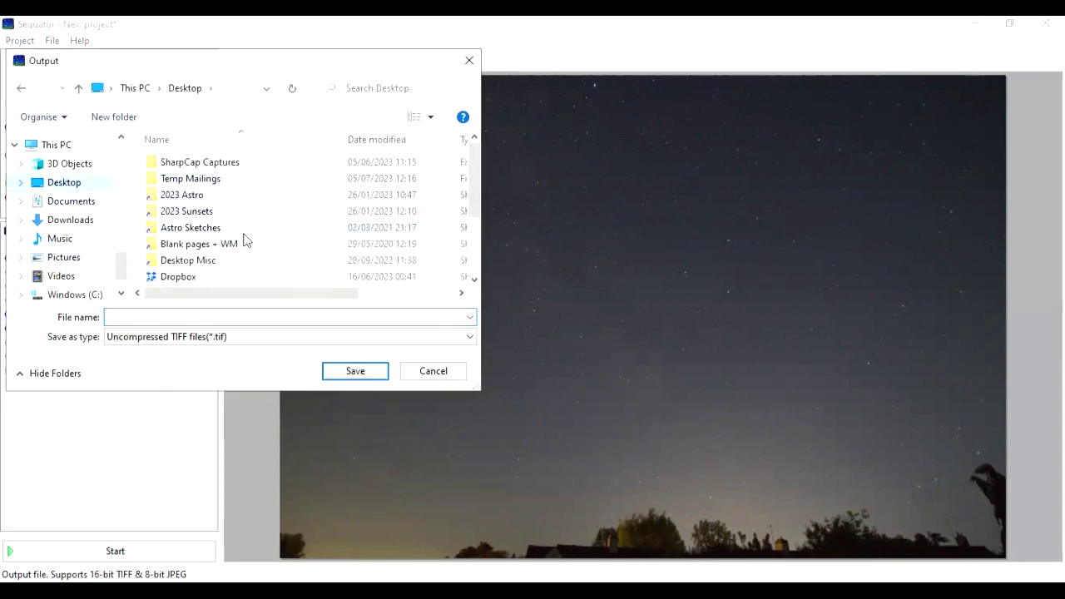
scroll(237, 235, down, 2)
double_click(208, 244)
double_click(230, 180)
click(137, 317)
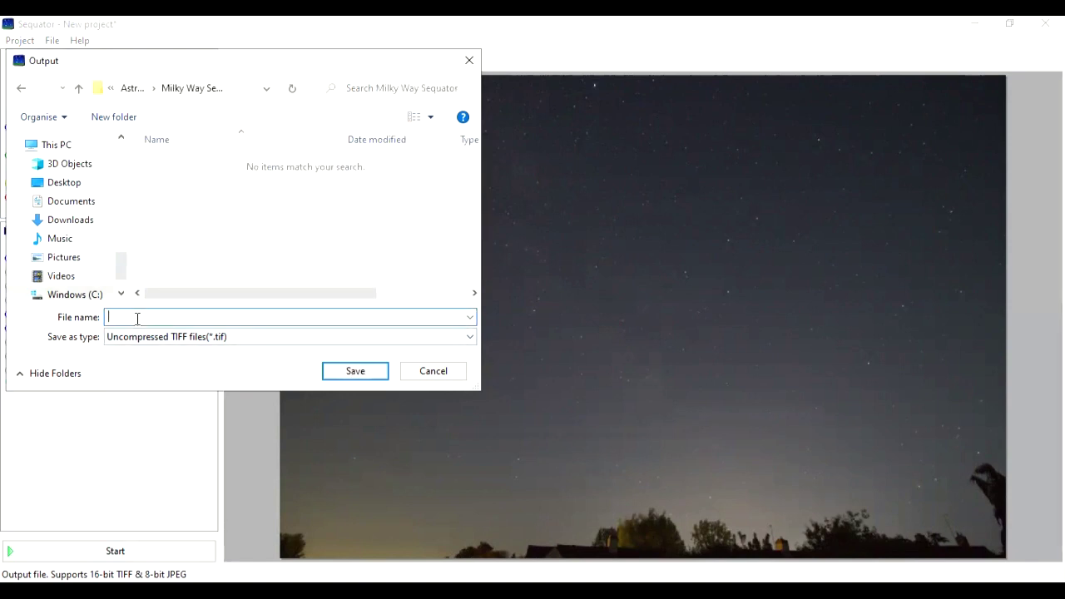
text(Milky Way 11 image stack)
click(352, 371)
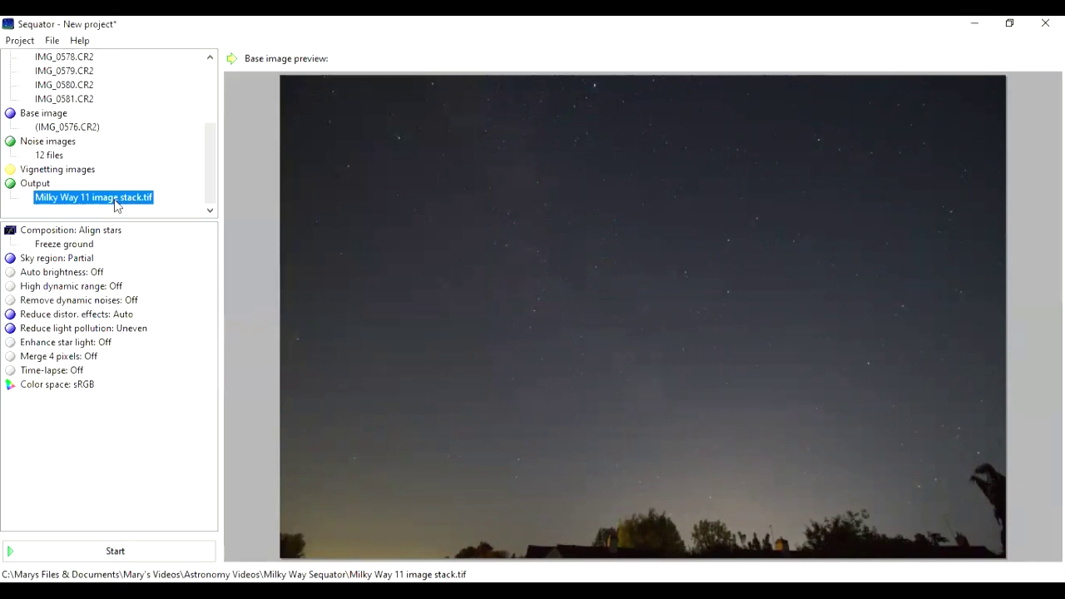
Step: Review the Freeze ground composition setting and start stacking the images
click(90, 244)
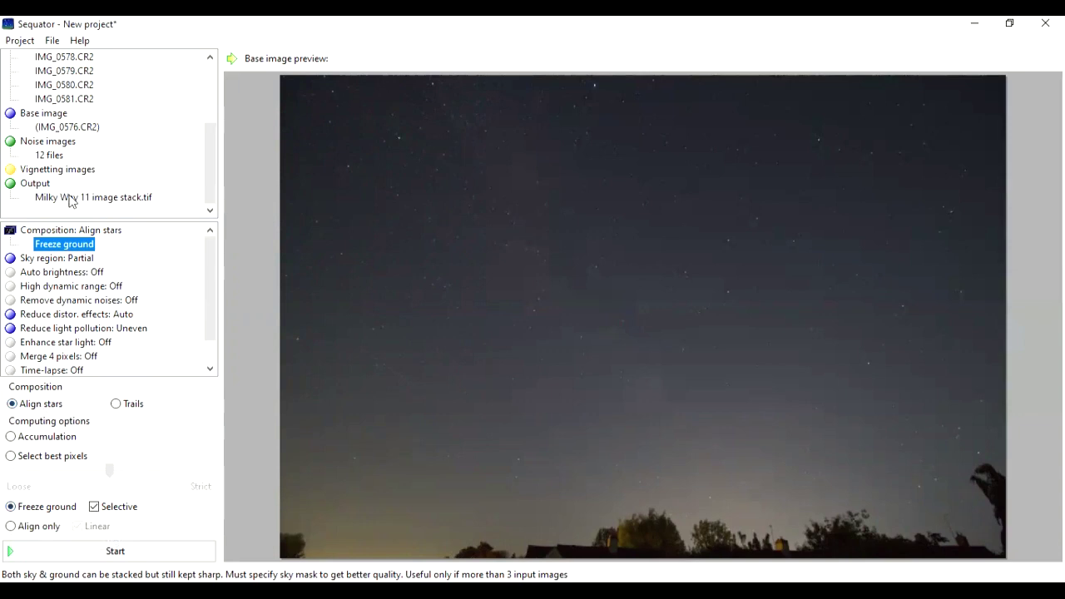
click(119, 555)
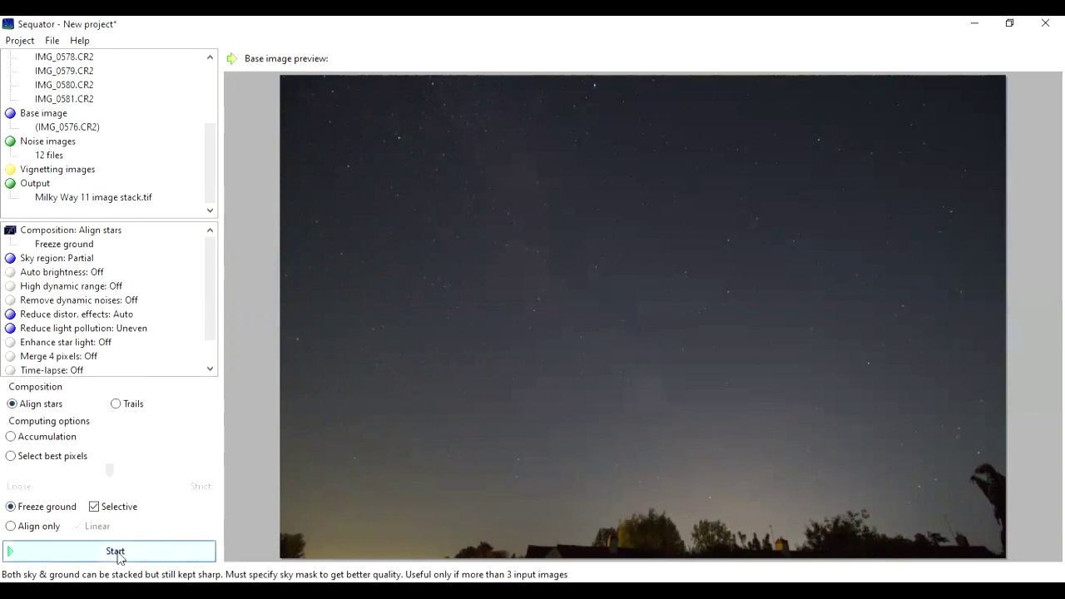